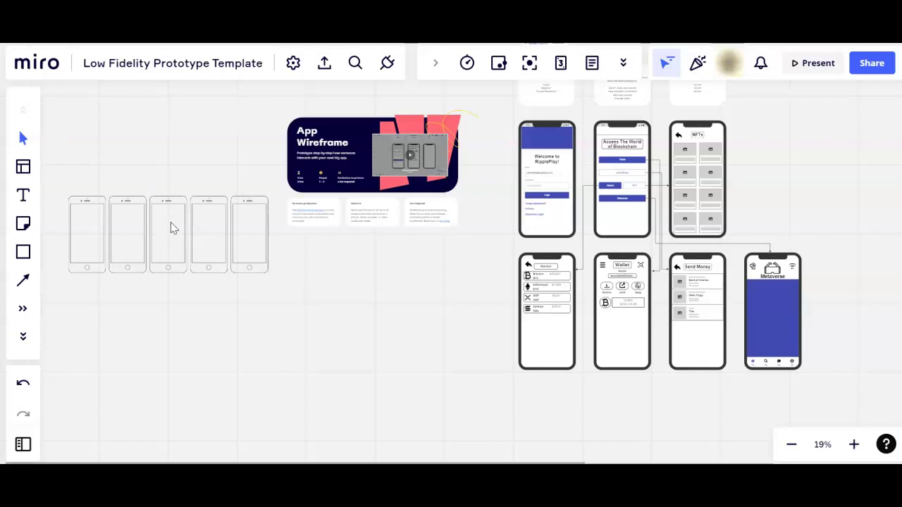
scroll(174, 255, up, 6)
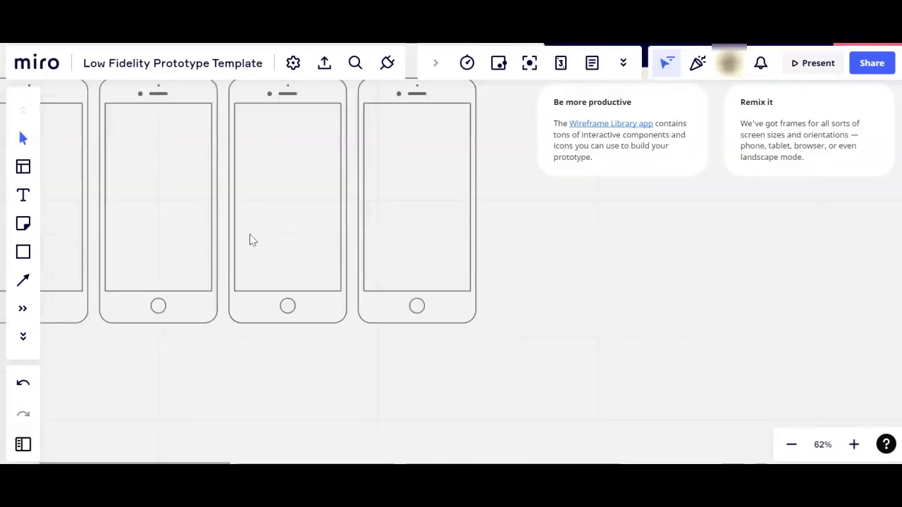
scroll(305, 140, down, 5)
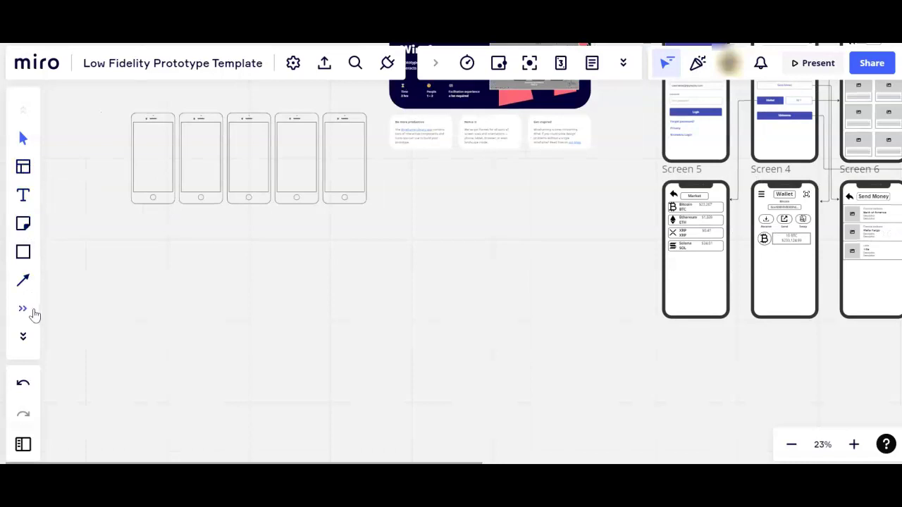
click(31, 315)
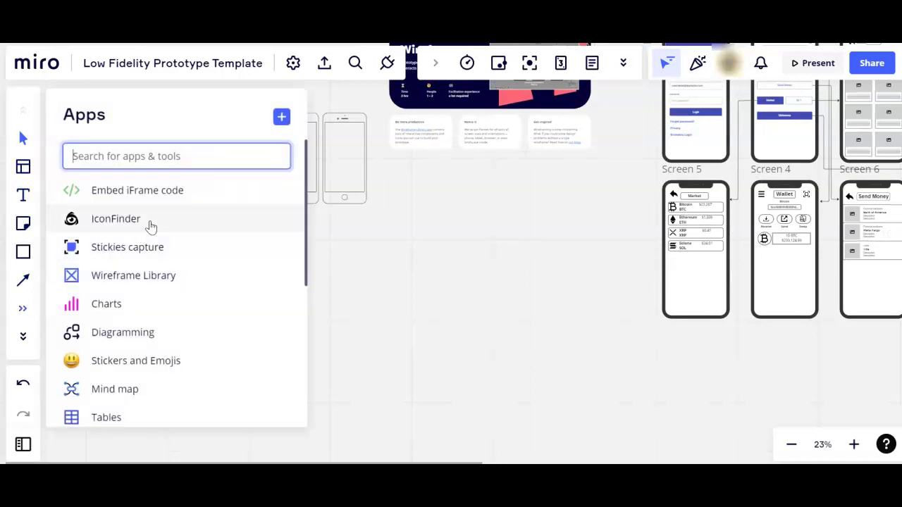
scroll(145, 279, down, 3)
click(346, 278)
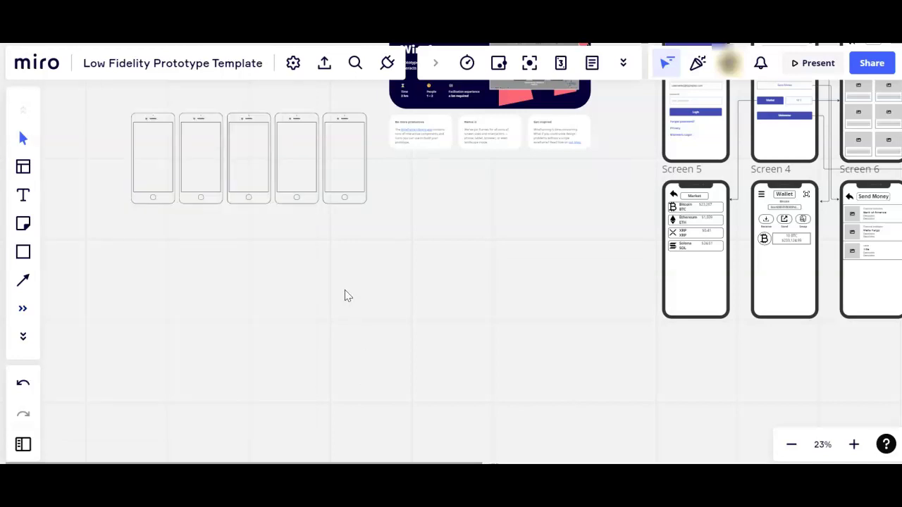
scroll(346, 284, down, 3)
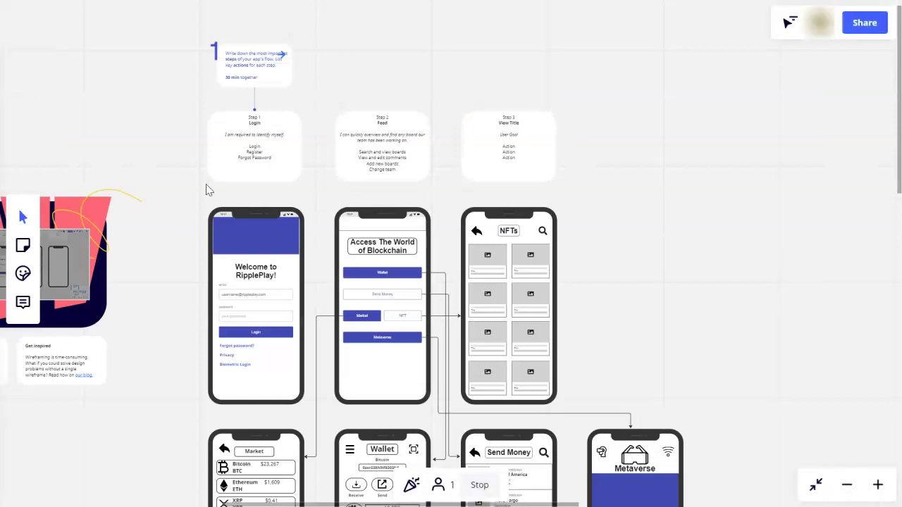
Zoom into the Welcome to RipplePlay login screen, then scroll down to its Forgot password?, Privacy and Biometric Login links
scroll(251, 163, up, 5)
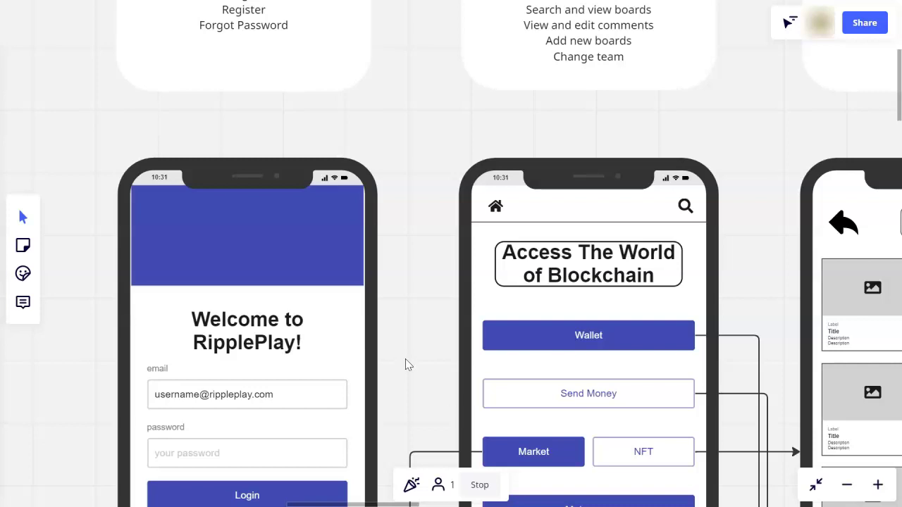
scroll(407, 364, down, 5)
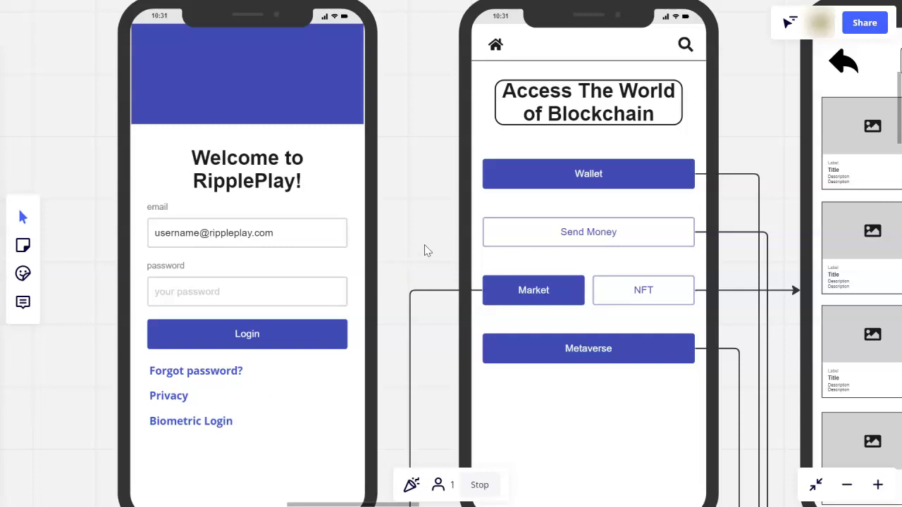
Zoom out around the Market button to show the login, home and NFTs screens above the Market, Wallet and Send Money row
scroll(422, 250, down, 5)
scroll(592, 213, up, 5)
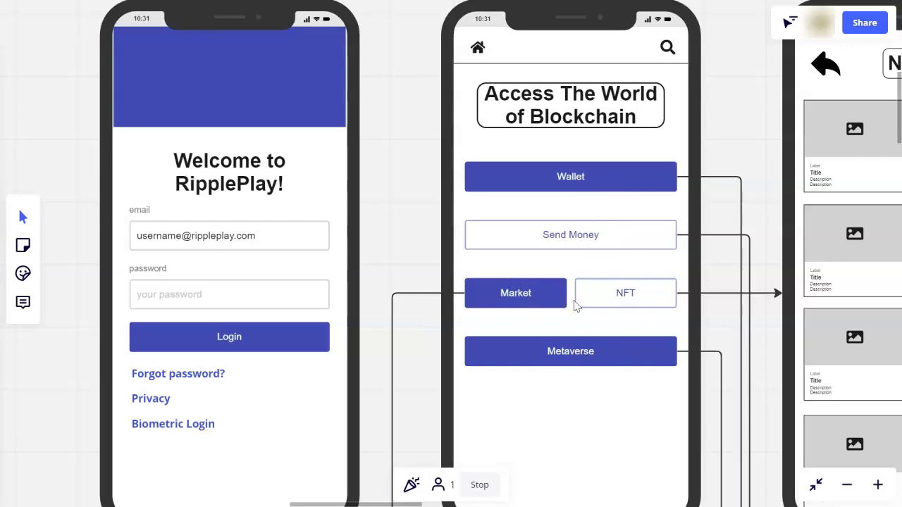
scroll(574, 293, down, 5)
scroll(571, 287, down, 5)
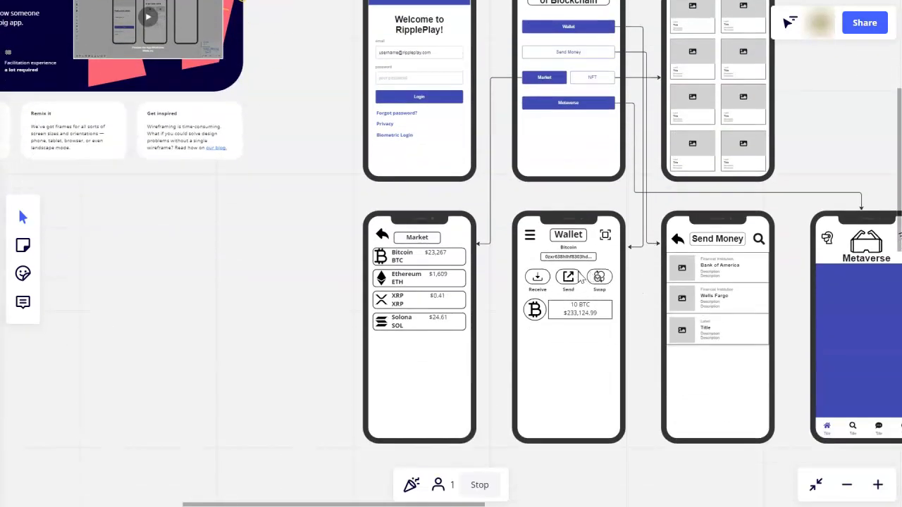
Zoom into the Wallet screen's 10 BTC balance ($233,124.99) with Receive, Send and Swap, then frame Market, Wallet and Send Money
scroll(576, 267, up, 6)
scroll(576, 266, down, 4)
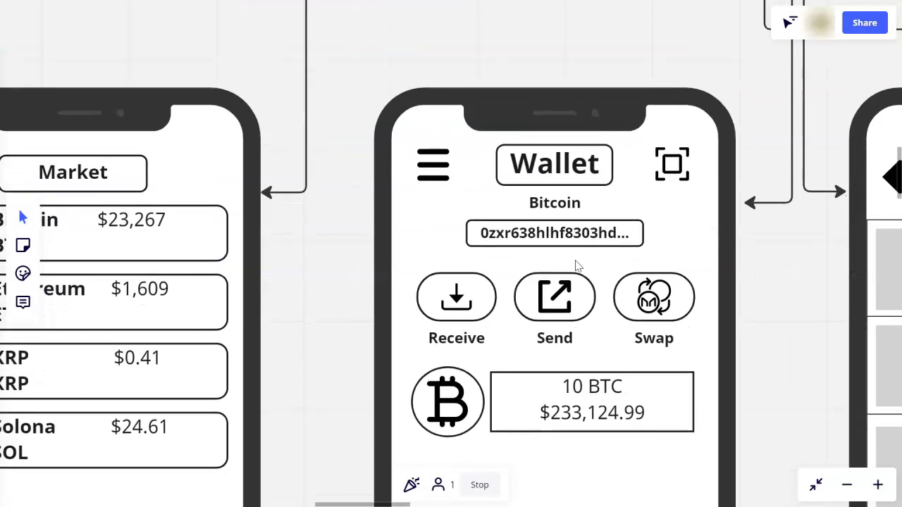
scroll(576, 267, up, 1)
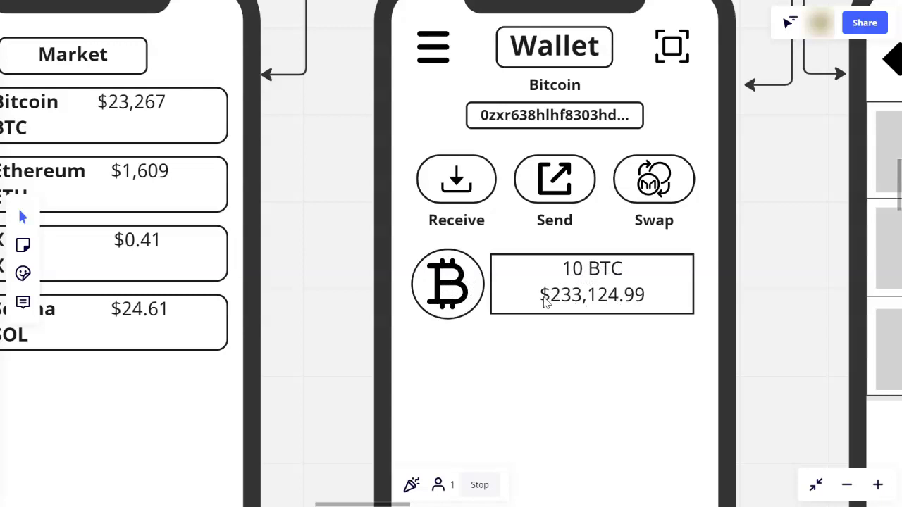
Zoom in and out over the Market and Wallet screens, ending on all eight screens beside the App Wireframe card
scroll(623, 266, down, 5)
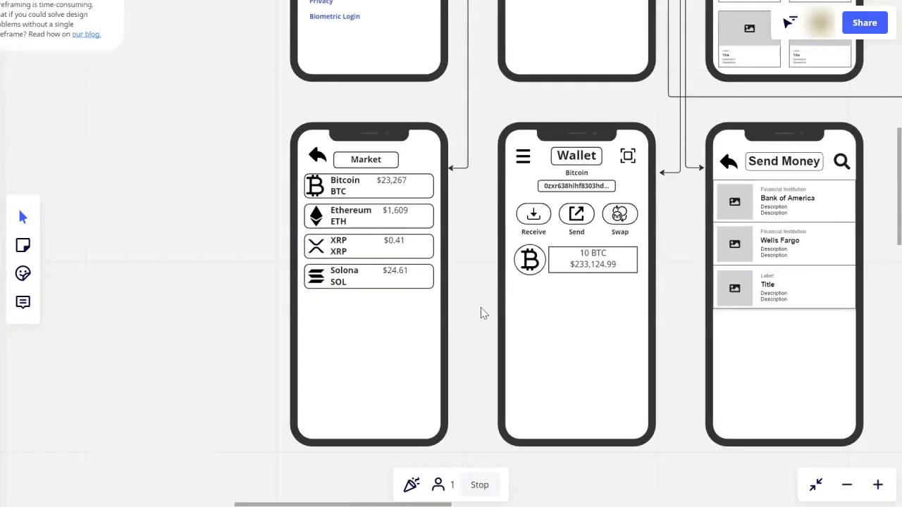
scroll(536, 84, down, 3)
scroll(561, 30, up, 5)
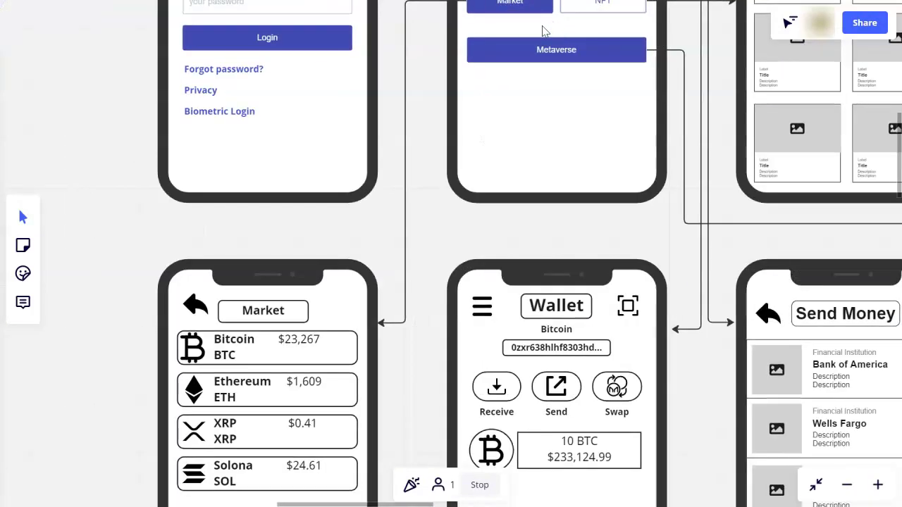
scroll(409, 261, down, 4)
scroll(375, 279, up, 6)
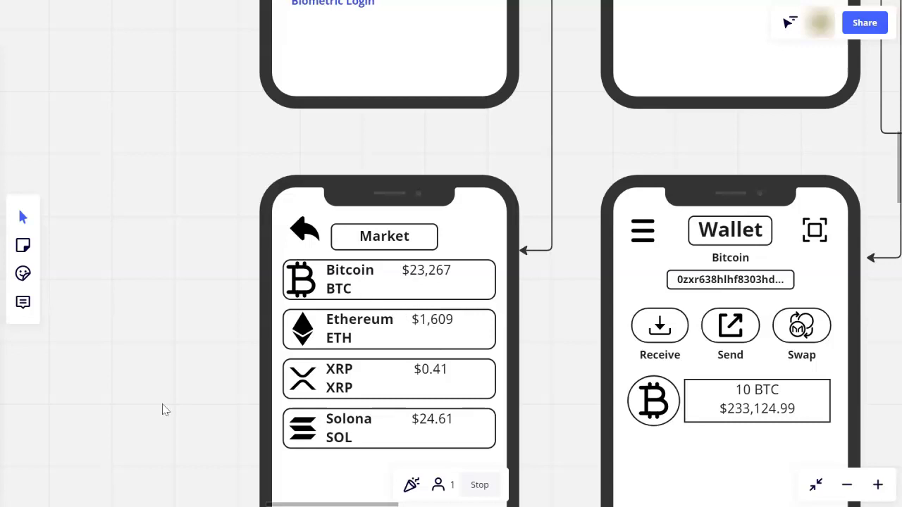
Zoom in on the Wallet's Bitcoin balance and the Send Money screen's Bank of America and Wells Fargo list
scroll(557, 211, down, 5)
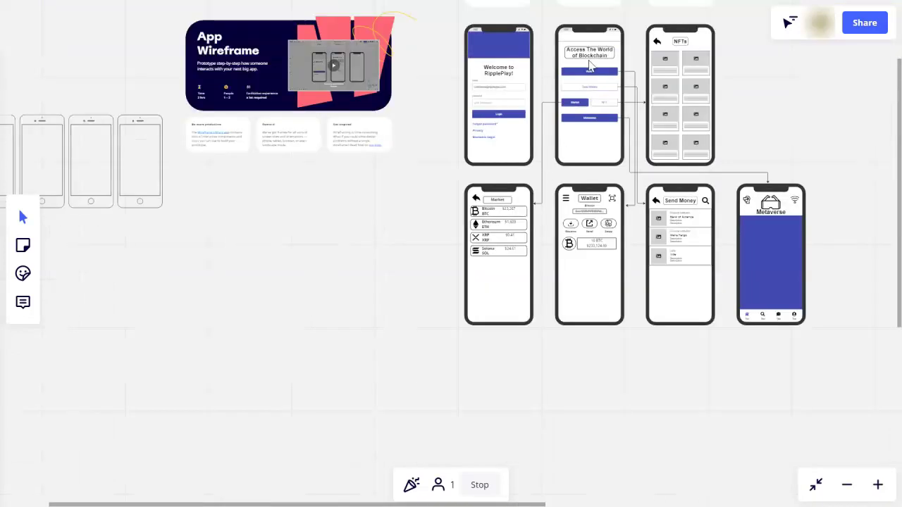
scroll(630, 99, up, 3)
scroll(630, 99, up, 2)
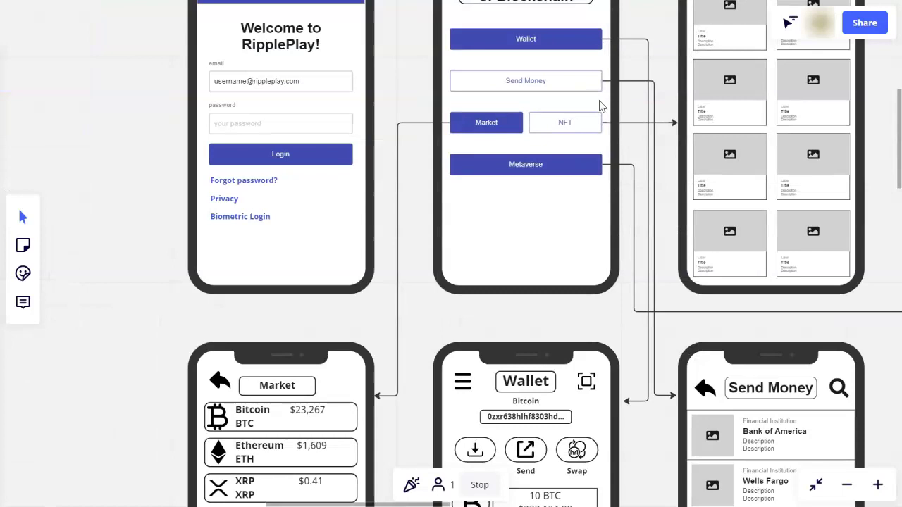
scroll(587, 91, down, 5)
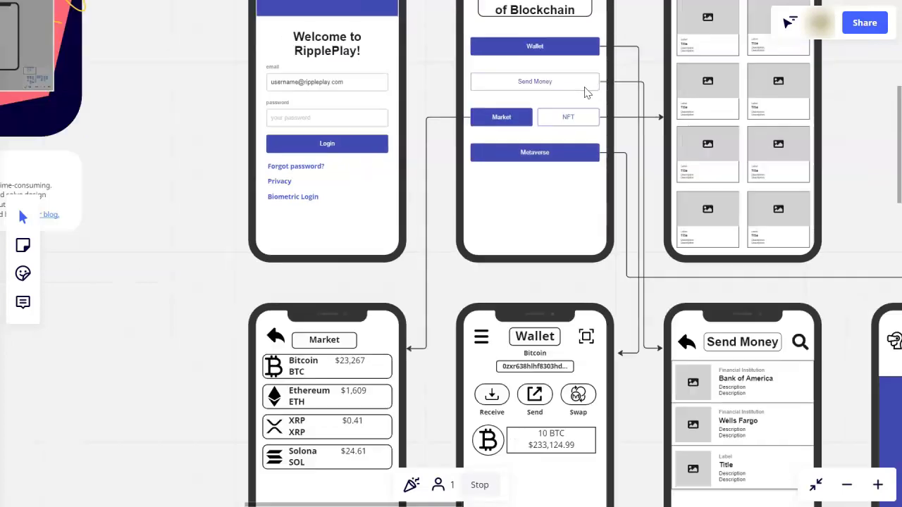
scroll(691, 279, up, 3)
scroll(691, 279, up, 2)
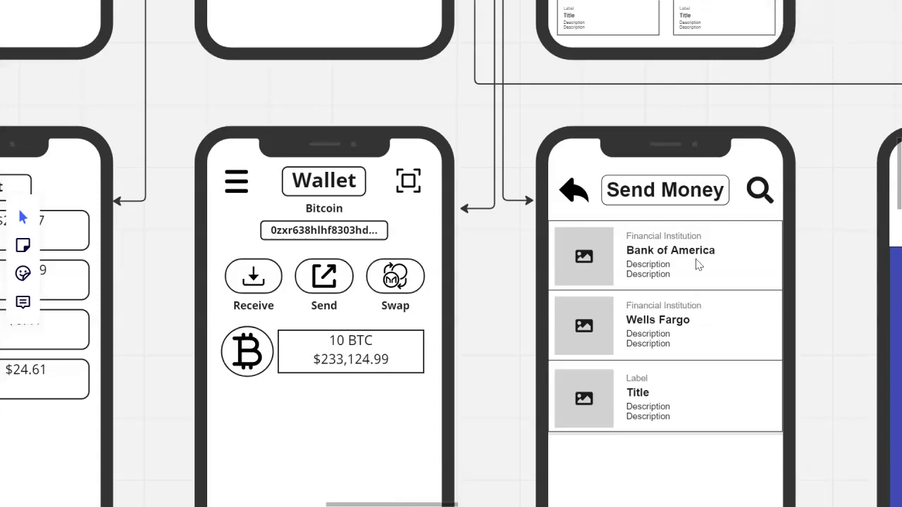
Zoom in on the NFTs screen's eight placeholder image cards, then zoom out to show it beside the login and home screens
scroll(696, 264, down, 5)
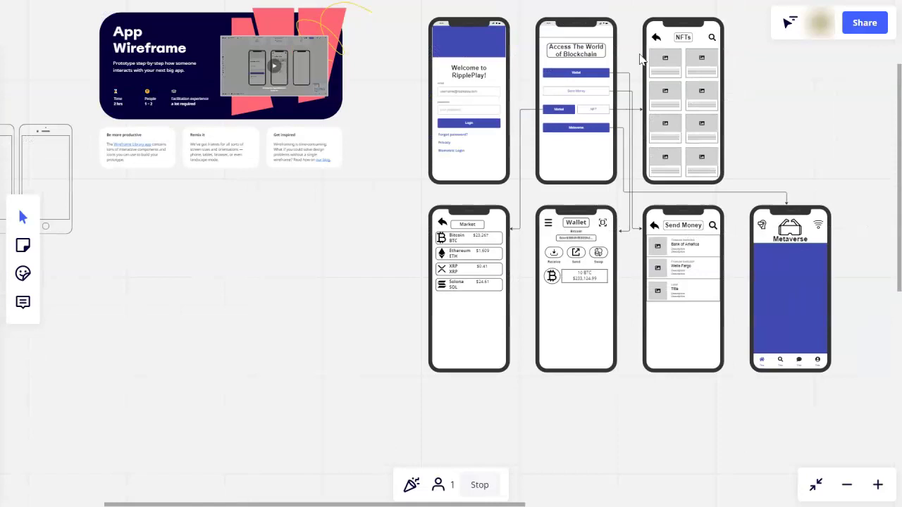
scroll(592, 106, up, 3)
scroll(659, 86, down, 4)
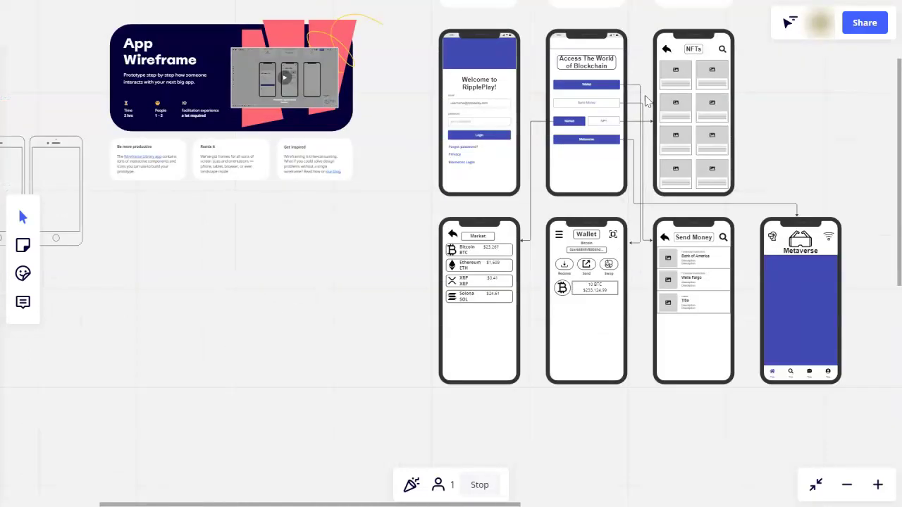
scroll(710, 73, up, 3)
scroll(711, 74, up, 3)
scroll(390, 303, up, 2)
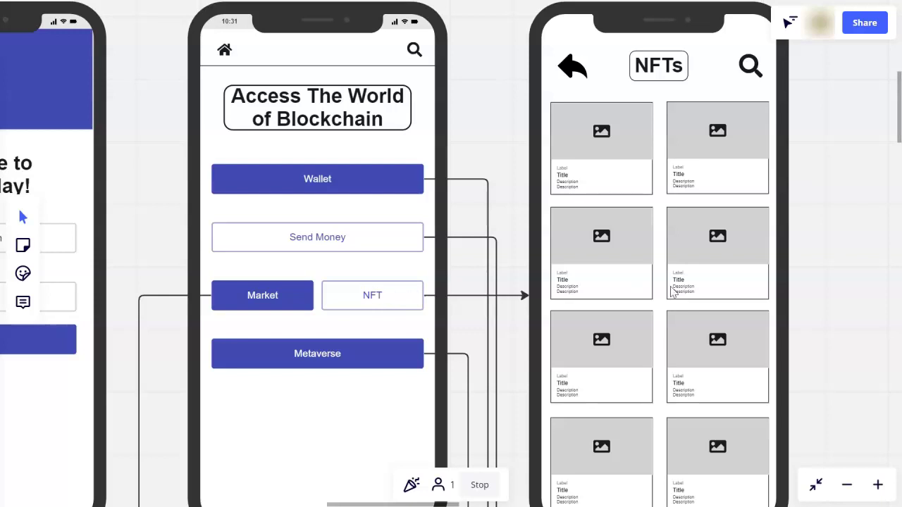
scroll(900, 125, down, 1)
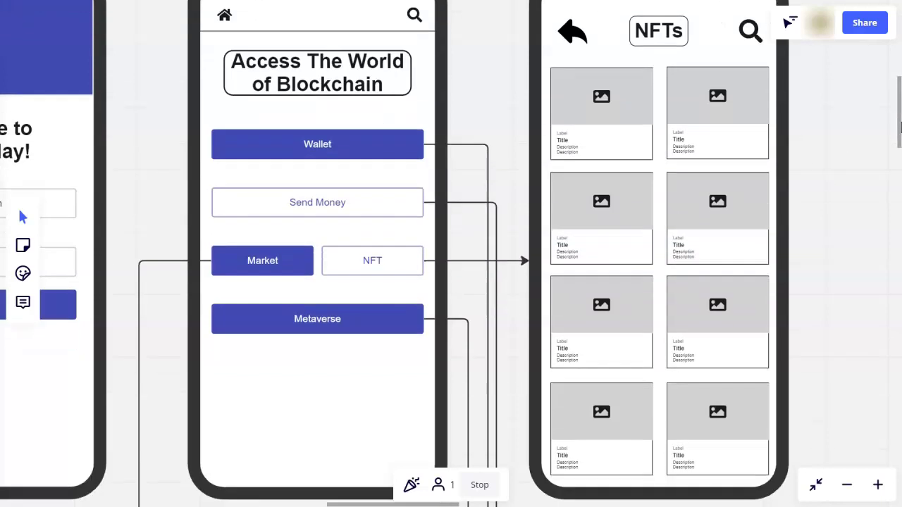
scroll(901, 125, up, 1)
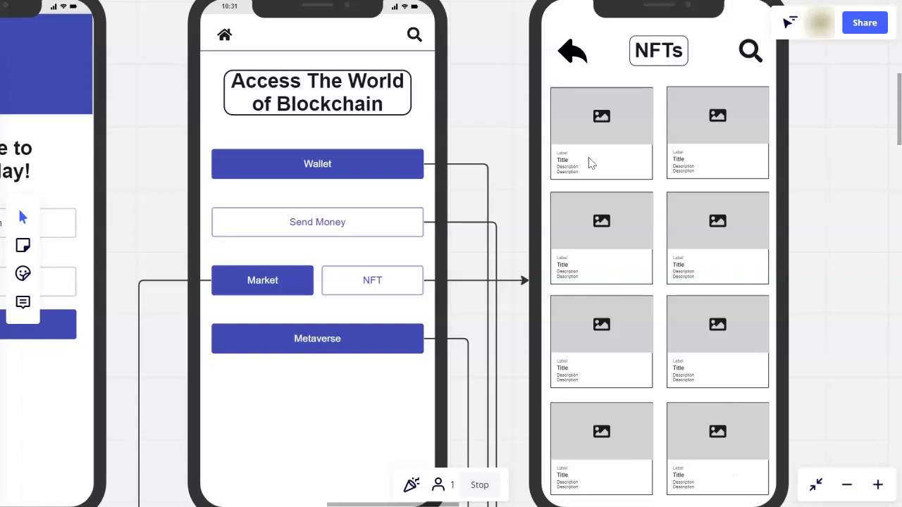
scroll(578, 172, up, 1)
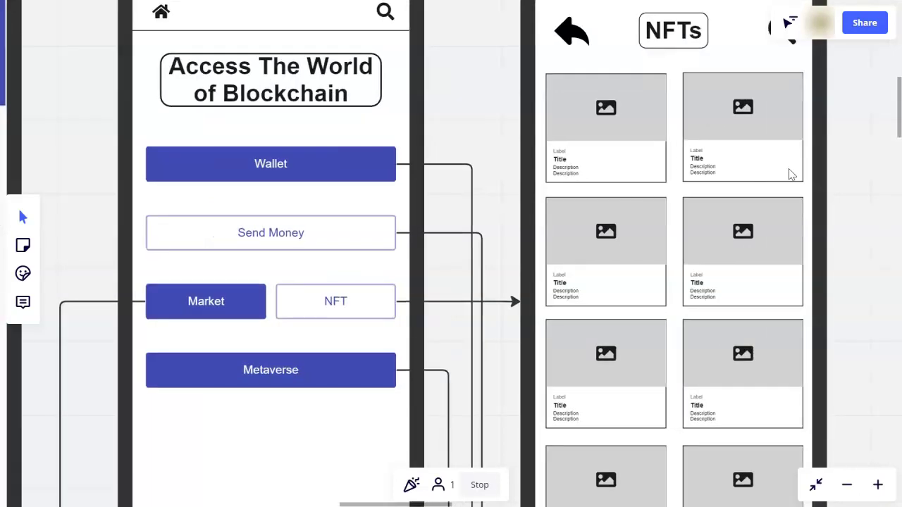
scroll(614, 187, down, 2)
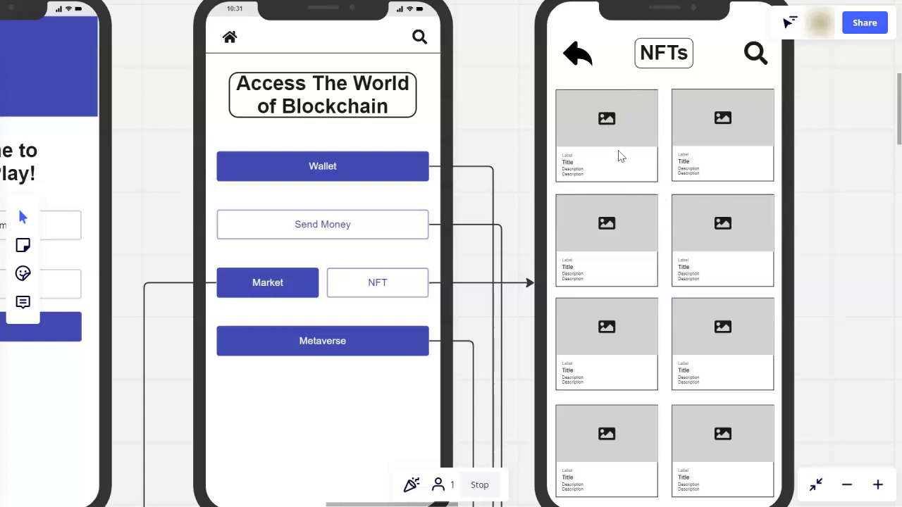
scroll(655, 254, down, 3)
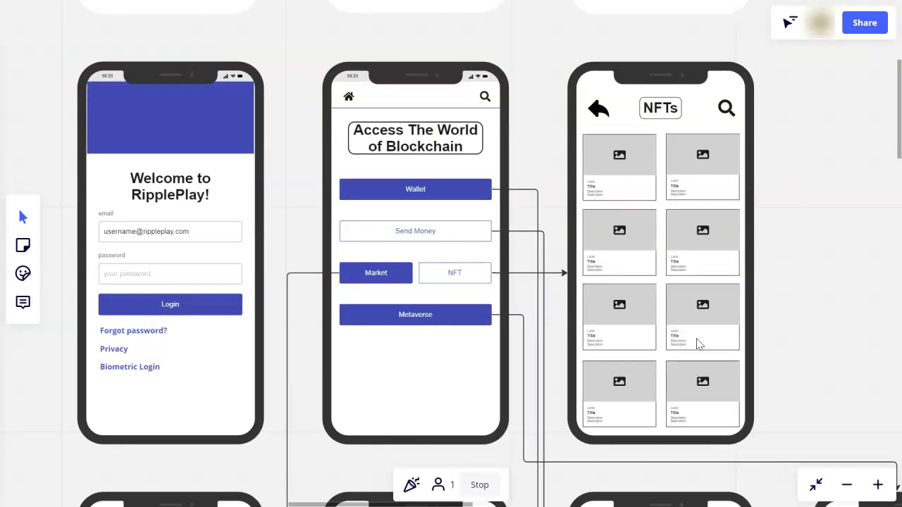
Pan up to the Wallet, Send Money and Metaverse phones, then zoom out to all eight linked screens
scroll(698, 343, down, 5)
scroll(775, 366, up, 5)
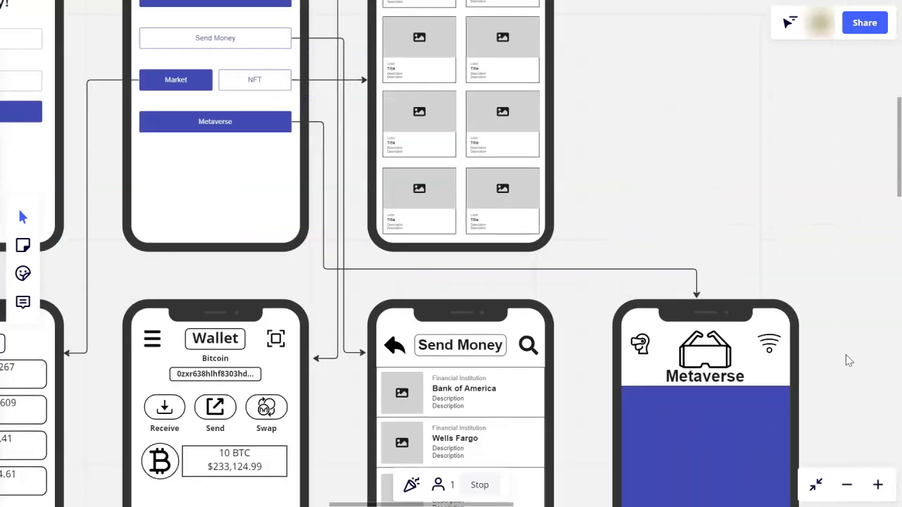
drag(900, 176, 900, 220)
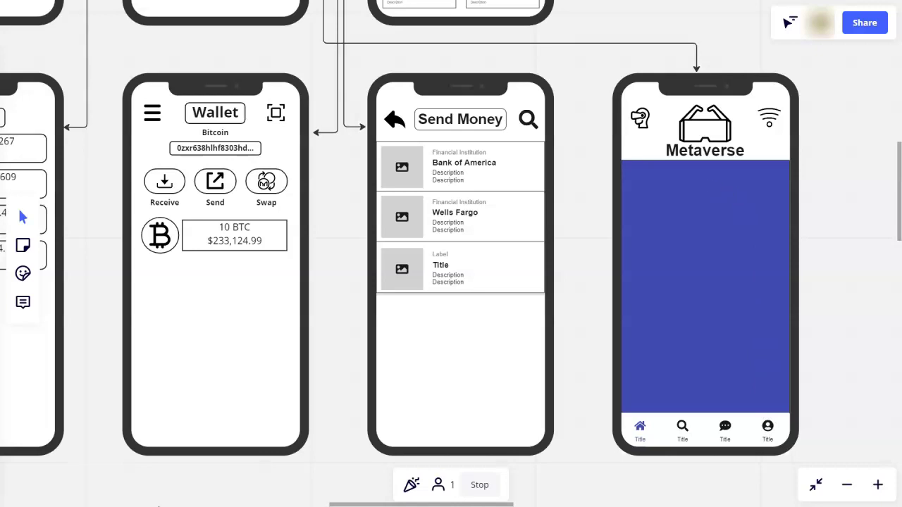
scroll(566, 234, down, 5)
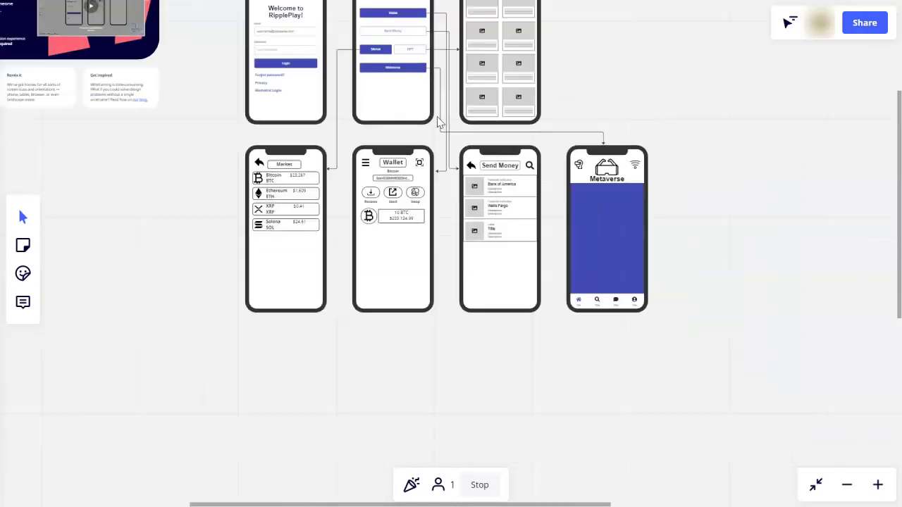
Zoom around the phone mockups, then drag the horizontal scrollbar right to the six-panel stick-figure storyboard
scroll(437, 102, up, 5)
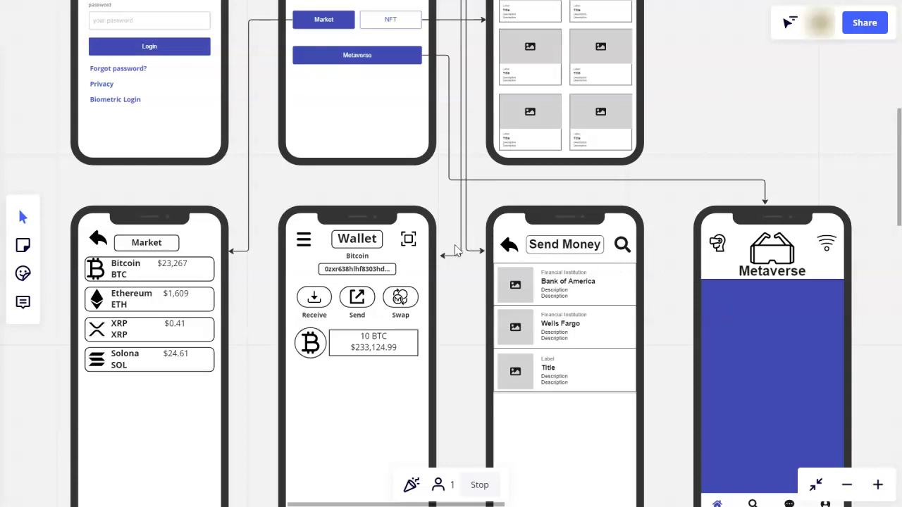
scroll(390, 238, down, 2)
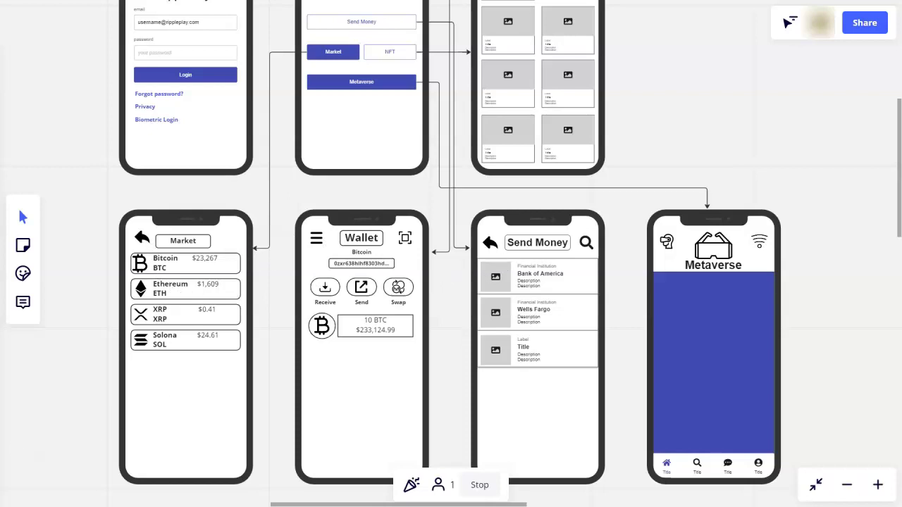
scroll(435, 237, up, 3)
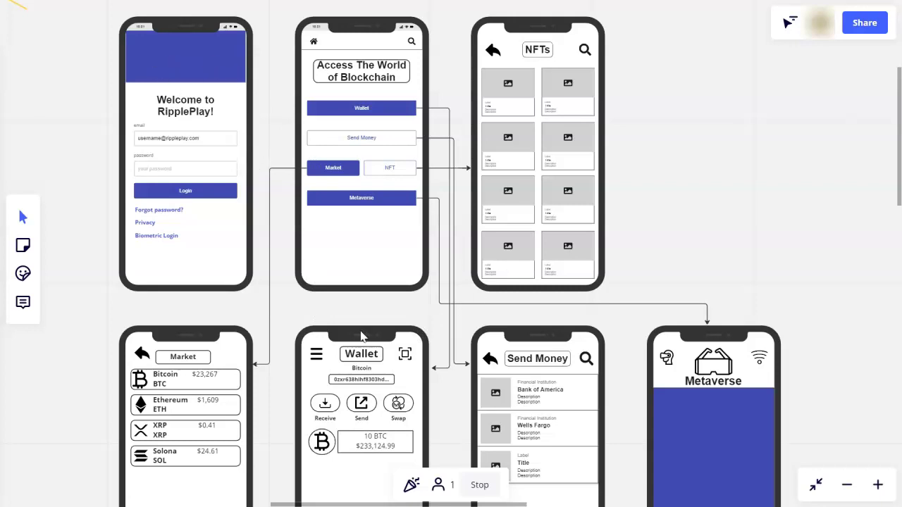
scroll(724, 418, up, 5)
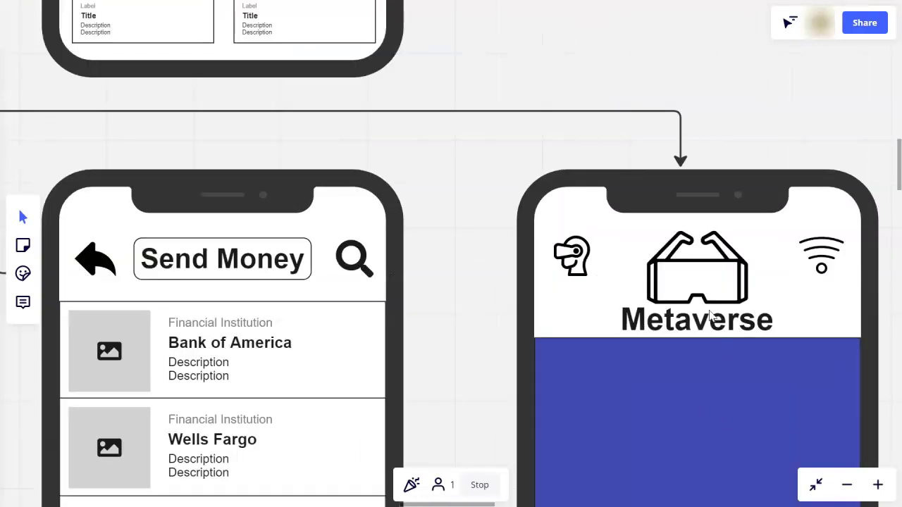
scroll(681, 362, down, 6)
drag(367, 504, 765, 489)
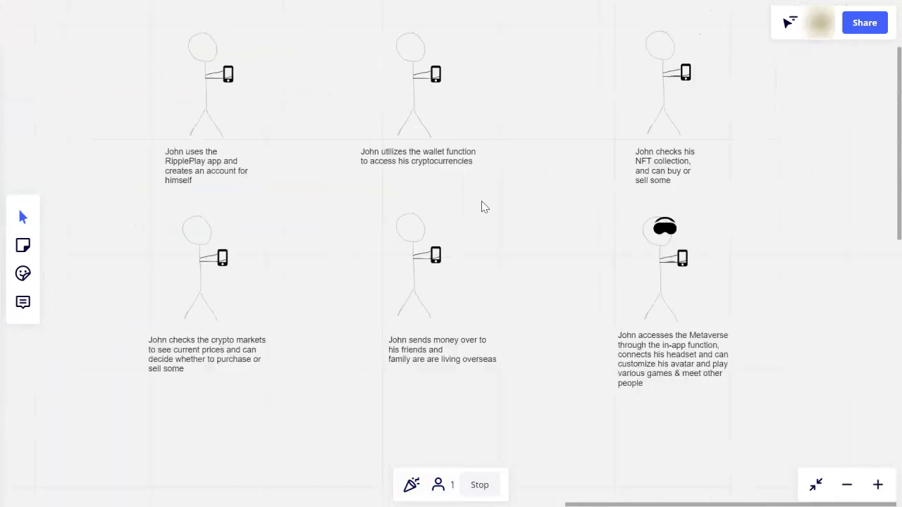
Zoom in on the storyboard captions, then return to the eight linked RipplePlay phone wireframes
scroll(483, 158, up, 2)
scroll(338, 65, up, 2)
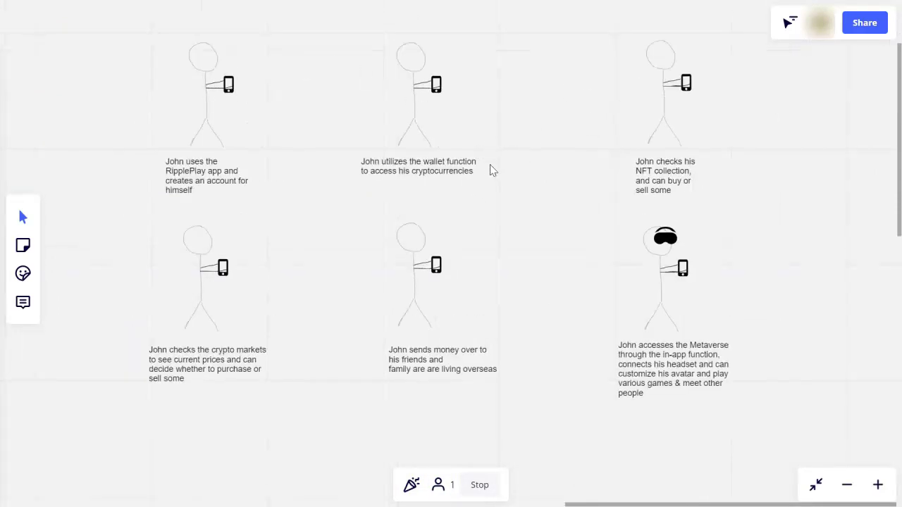
scroll(290, 83, up, 2)
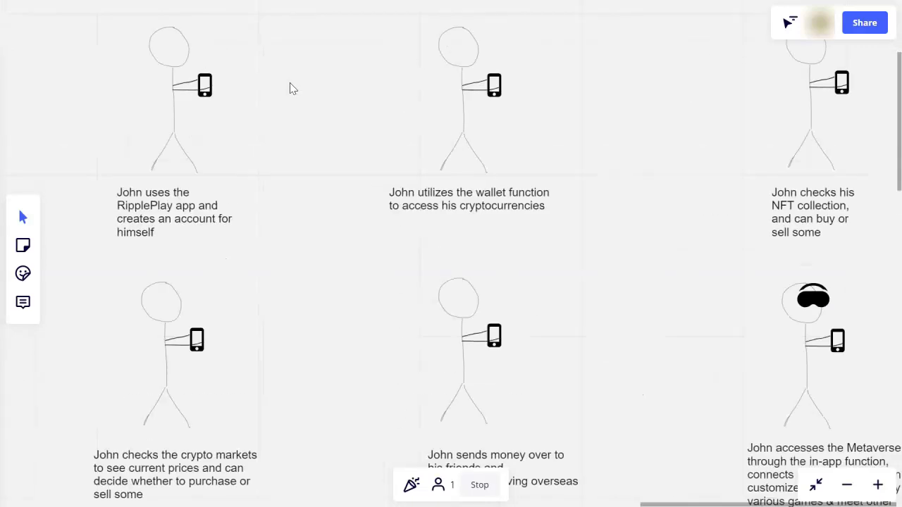
scroll(290, 83, down, 1)
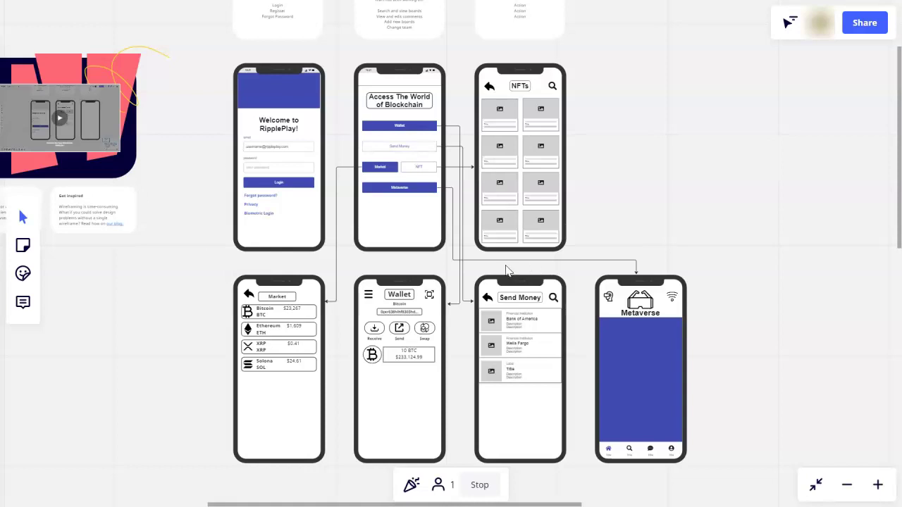
Zoom in on the wireframe component kit and pan down to its cards
scroll(509, 317, down, 2)
scroll(512, 330, down, 5)
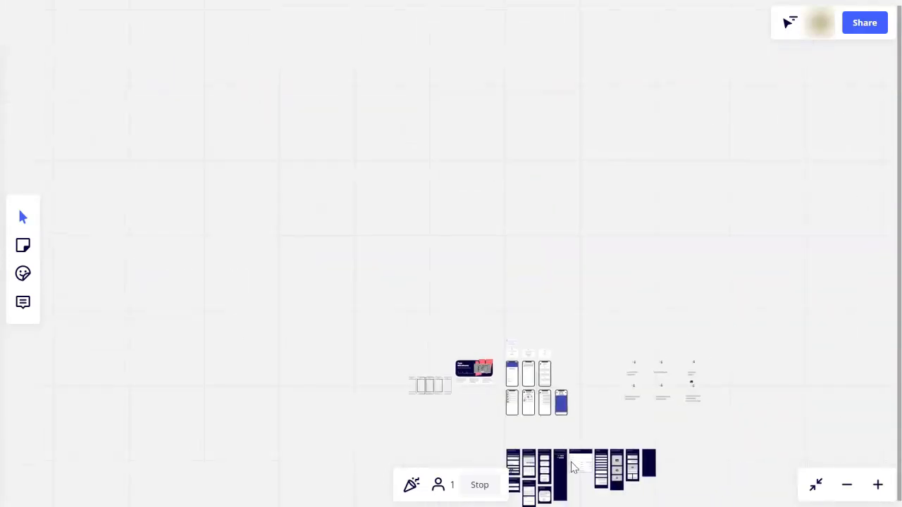
scroll(561, 476, up, 3)
scroll(562, 475, up, 5)
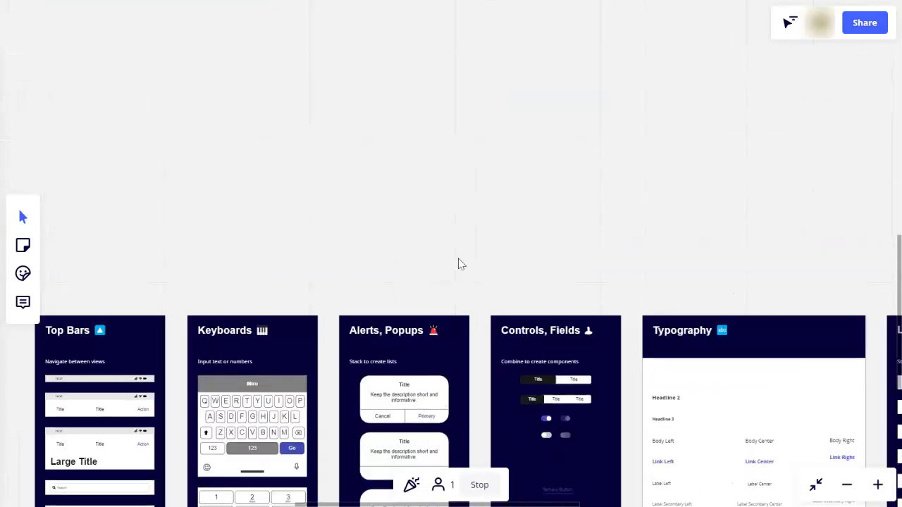
drag(899, 278, 899, 326)
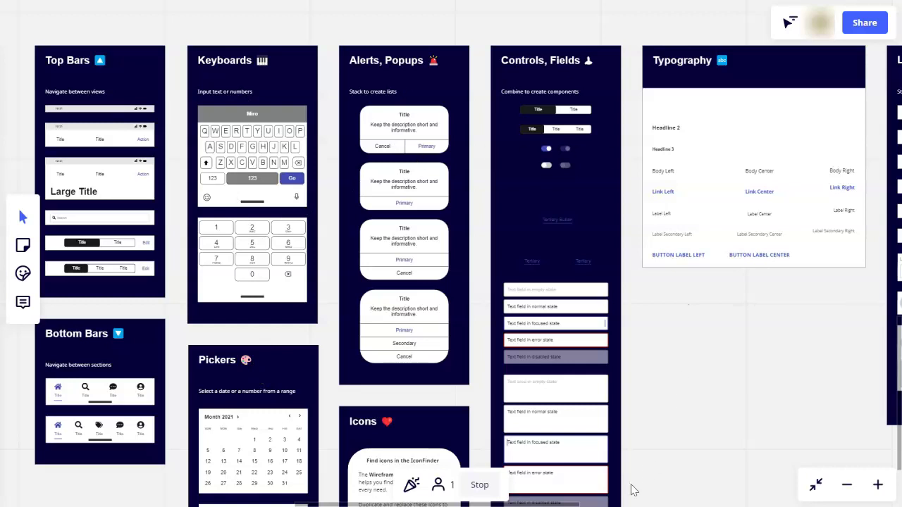
Scroll sideways through the Top Bars, Keyboards, Pickers, Typography, Lists and Cards kits, then zoom far out
scroll(603, 493, right, 5)
scroll(451, 277, right, 5)
scroll(451, 276, right, 1)
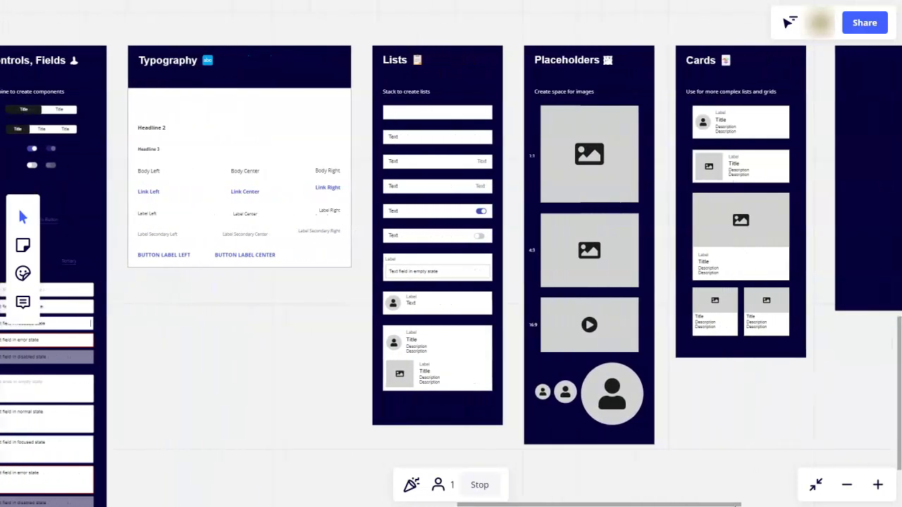
scroll(451, 277, left, 8)
scroll(451, 277, left, 5)
mouse_move(899, 326)
mouse_down()
mouse_move(900, 372)
mouse_move(900, 320)
mouse_up()
mouse_move(544, 504)
mouse_down()
mouse_move(597, 505)
mouse_move(552, 506)
mouse_up()
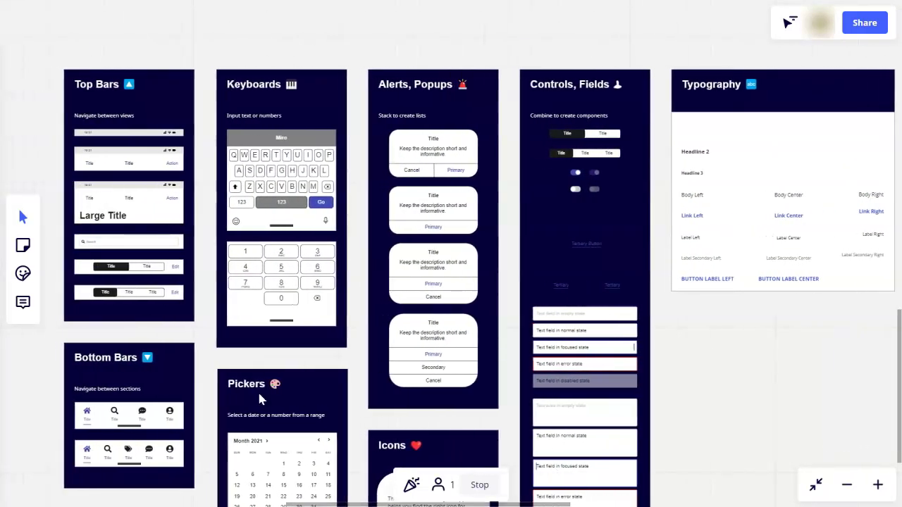
scroll(381, 197, down, 10)
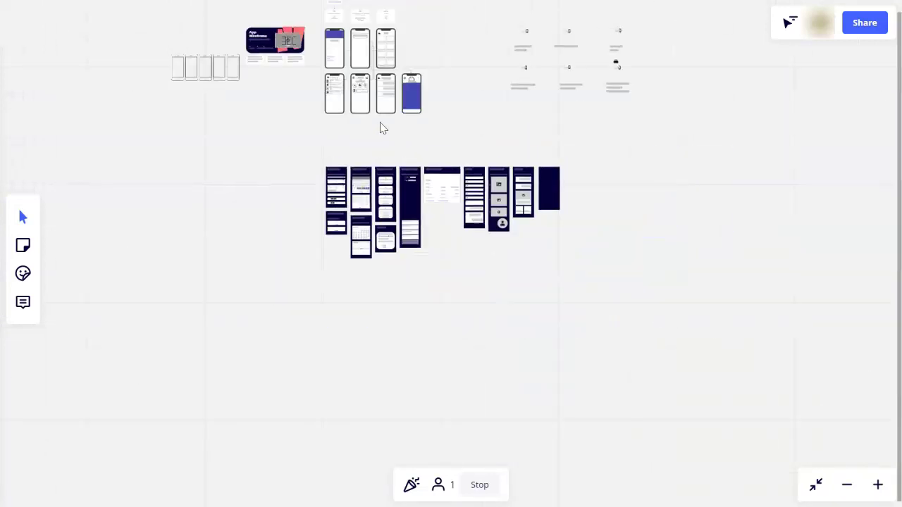
Zoom in and pan up to the RipplePlay wireframes: home screen linking Market, Wallet, Send Money, NFTs, Metaverse
scroll(374, 60, up, 10)
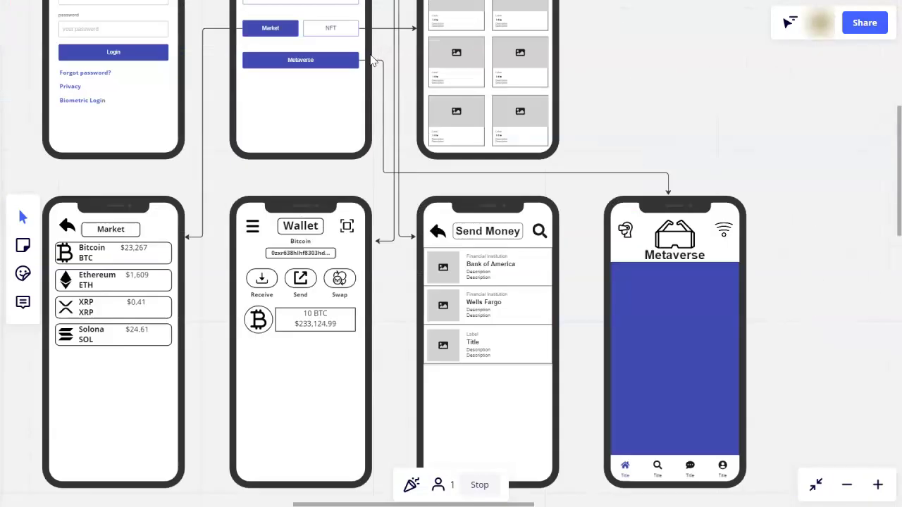
mouse_move(900, 167)
mouse_down()
mouse_move(899, 128)
mouse_move(898, 152)
mouse_up()
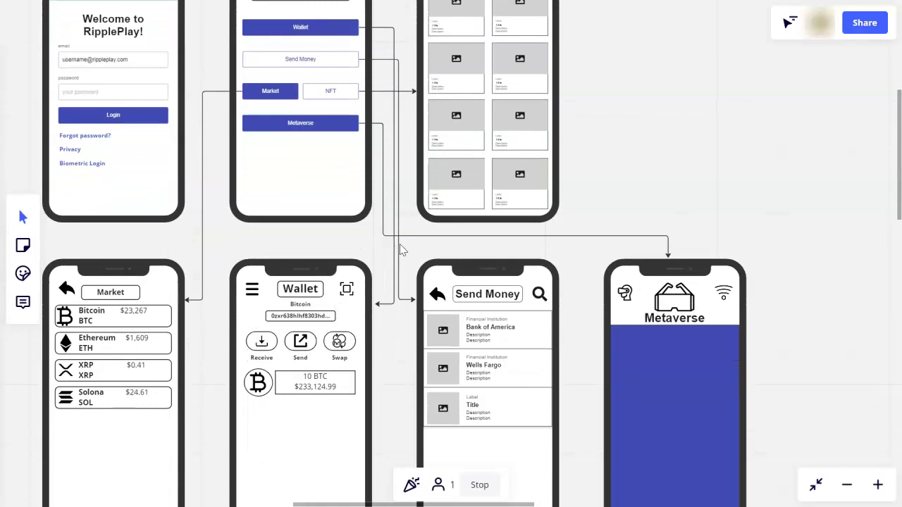